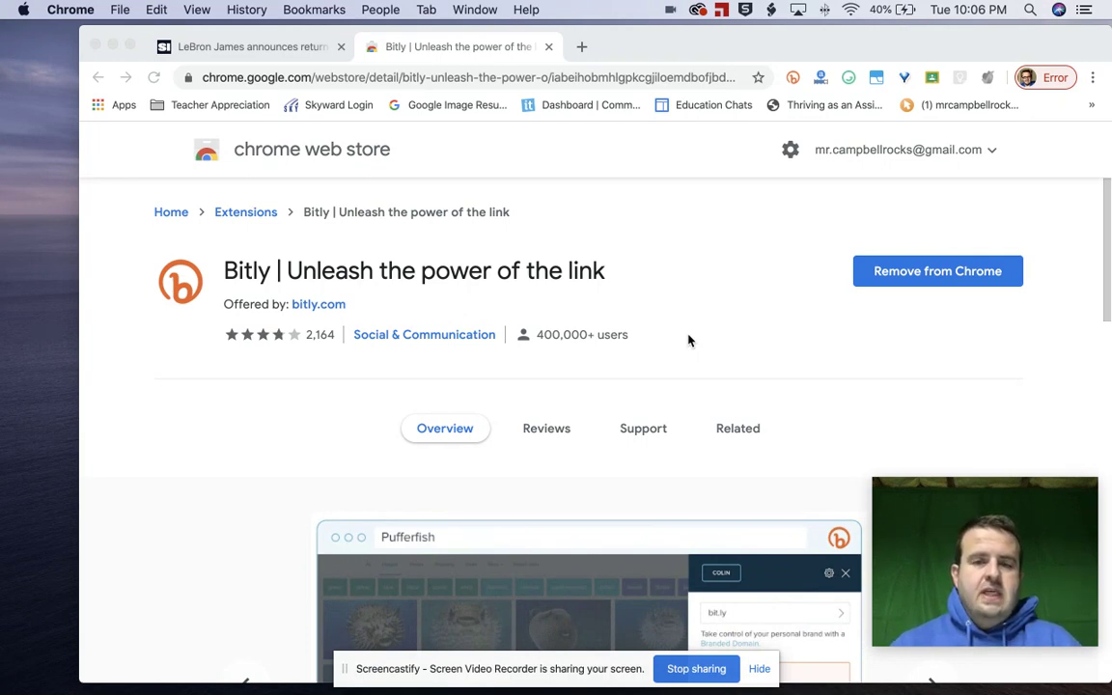
- Switch back to the LeBron James Sports Illustrated article tab
click(761, 669)
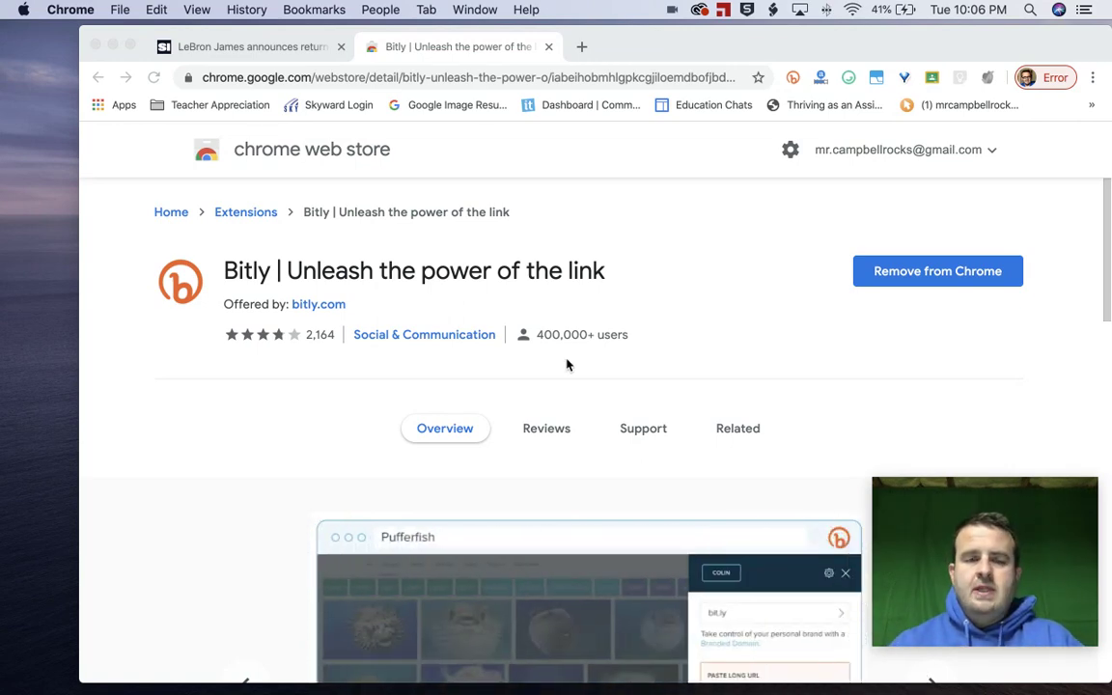
click(273, 56)
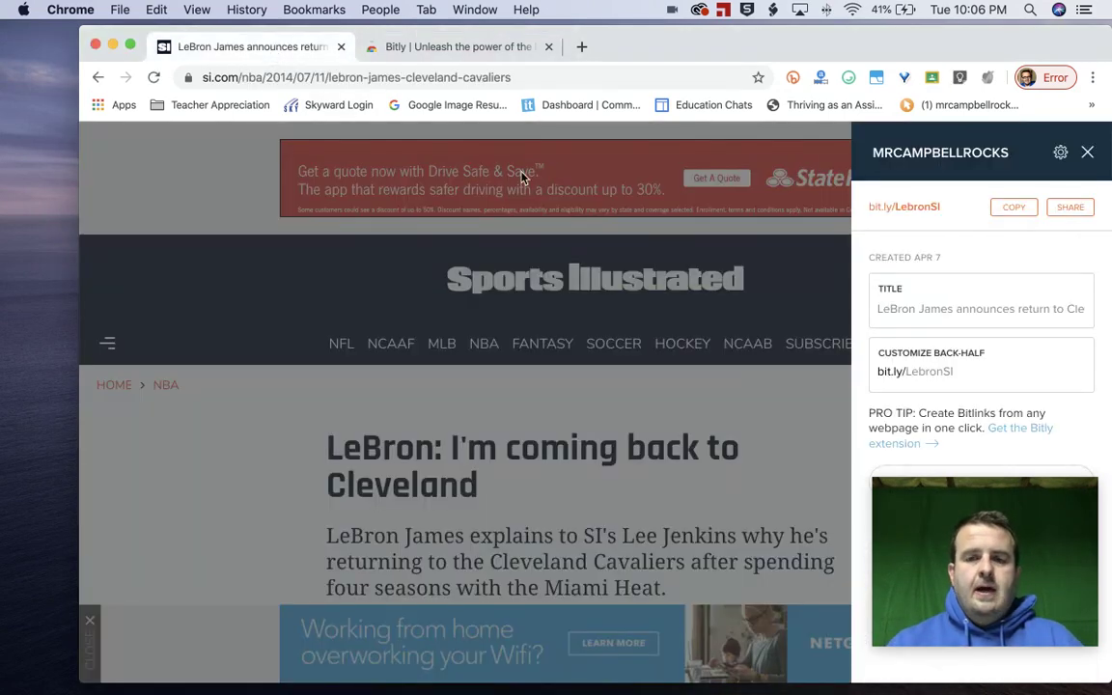
- Close the Bitly link panel and scroll through the LeBron James article
click(1087, 152)
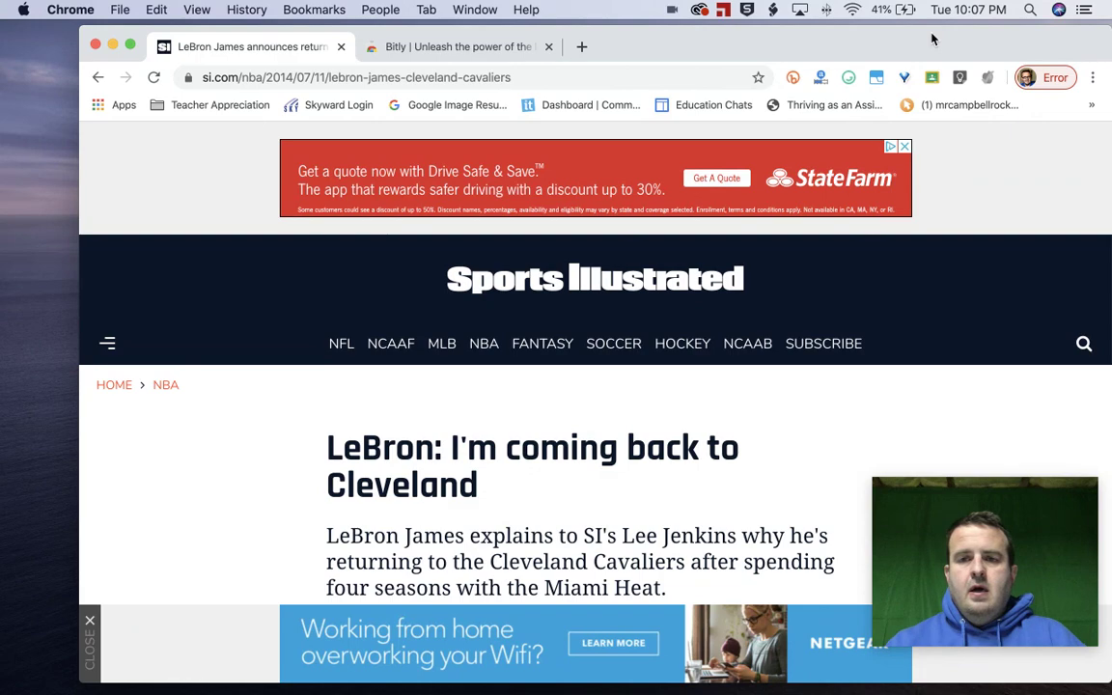
drag(931, 37, 871, 34)
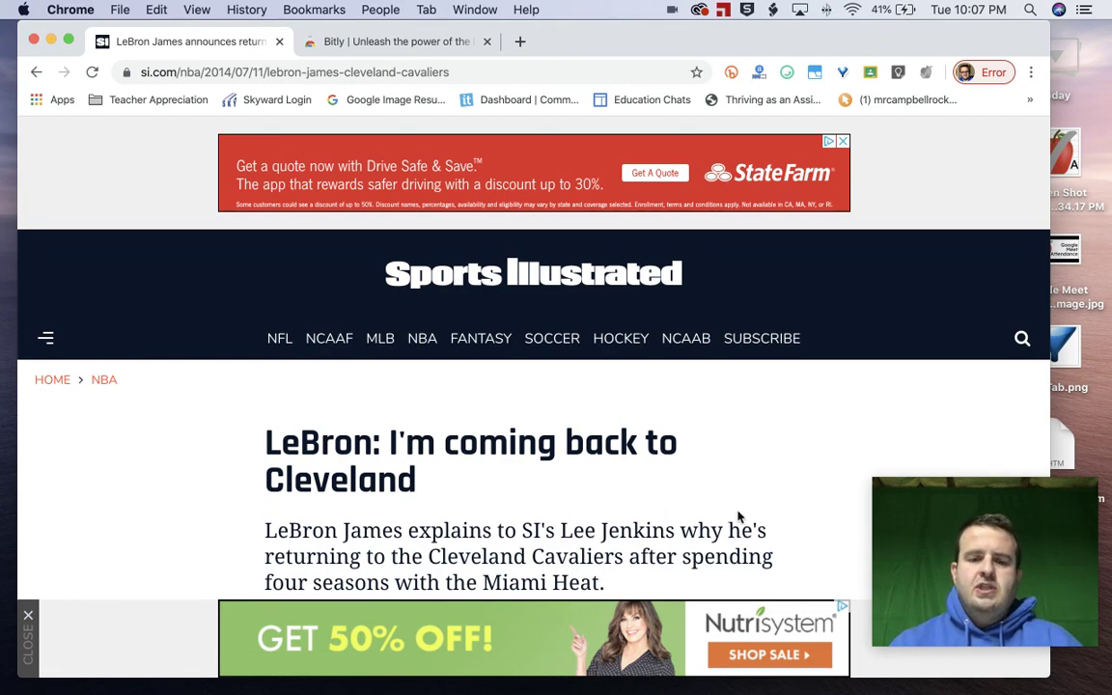
scroll(738, 518, down, 3)
scroll(738, 518, down, 8)
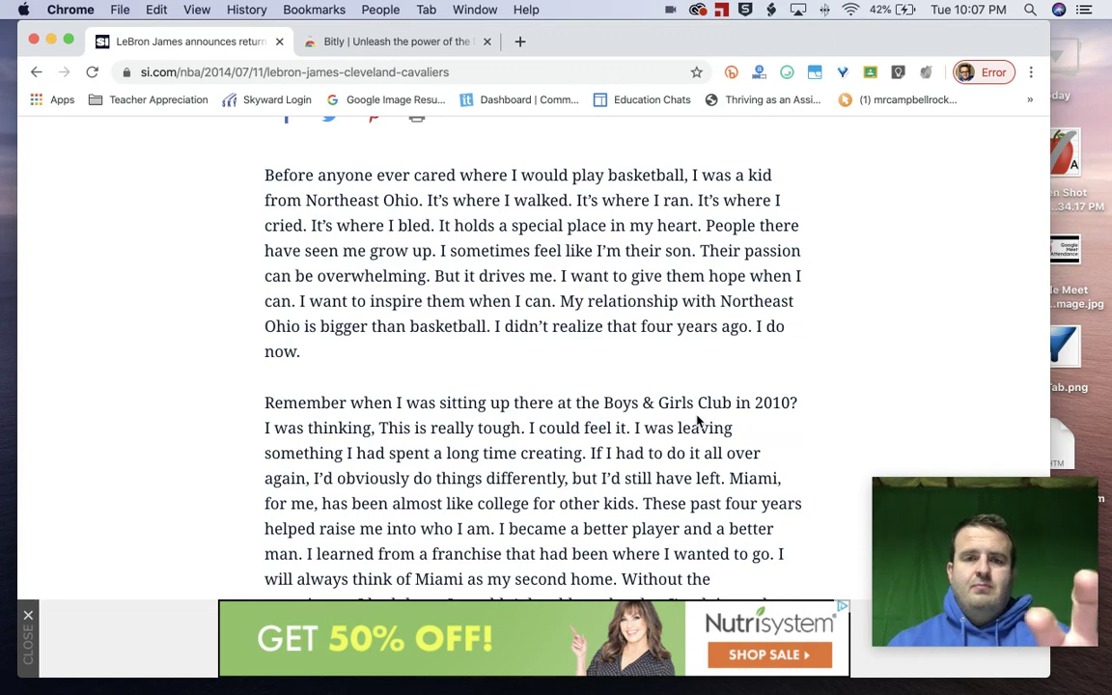
scroll(670, 385, up, 5)
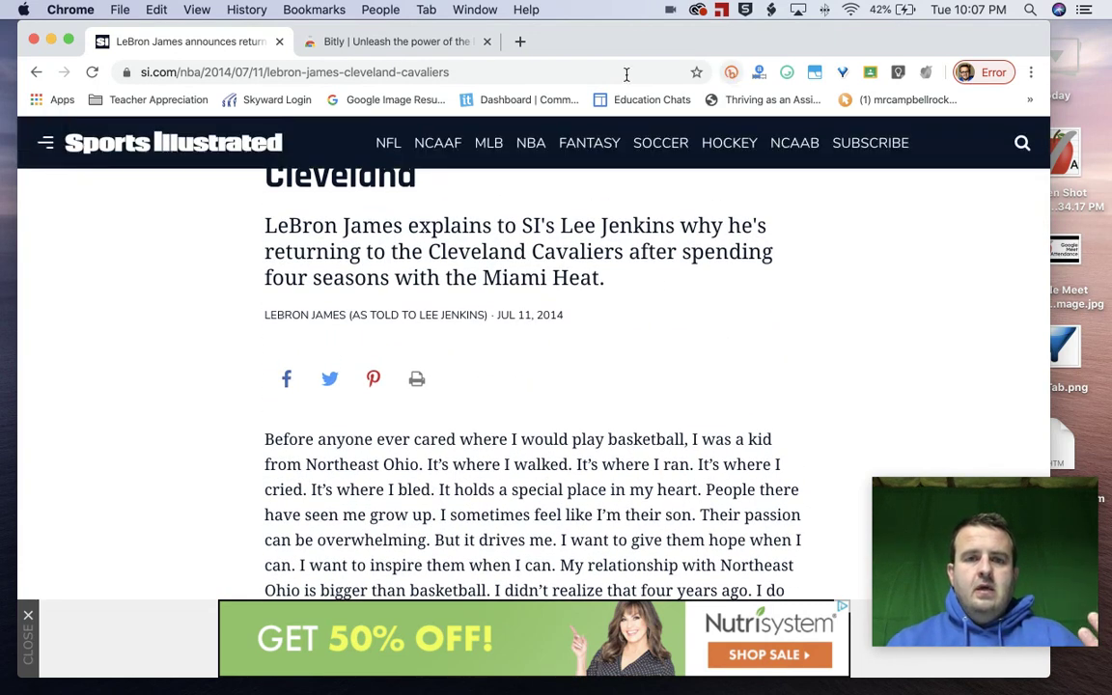
- Glance at the Web Store tab, then reopen the Bitly panel on the article
click(417, 43)
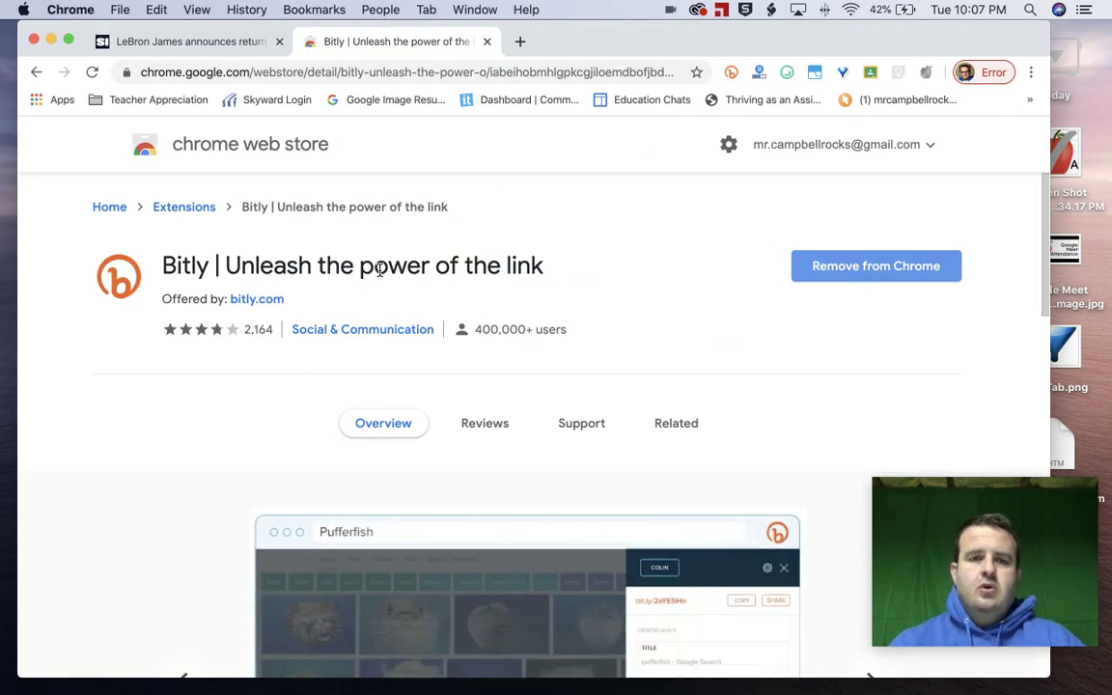
click(204, 47)
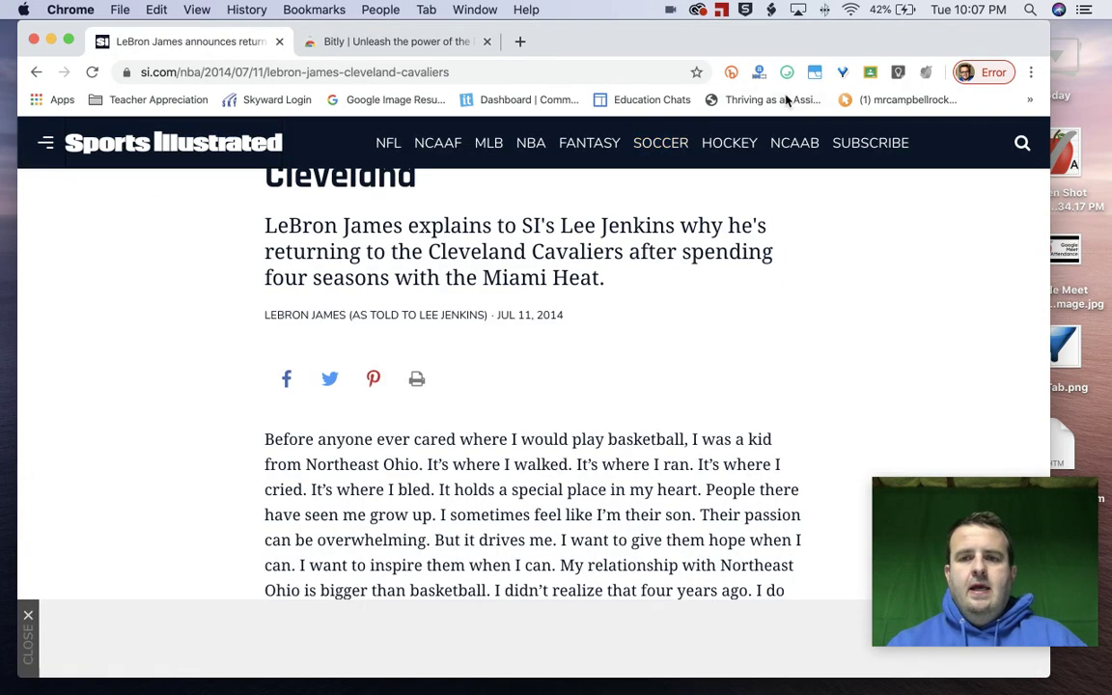
click(731, 73)
- Select the LebronSI back-half in the Bitly panel and copy the bit.ly/LebronSI link
drag(1008, 494, 155, 541)
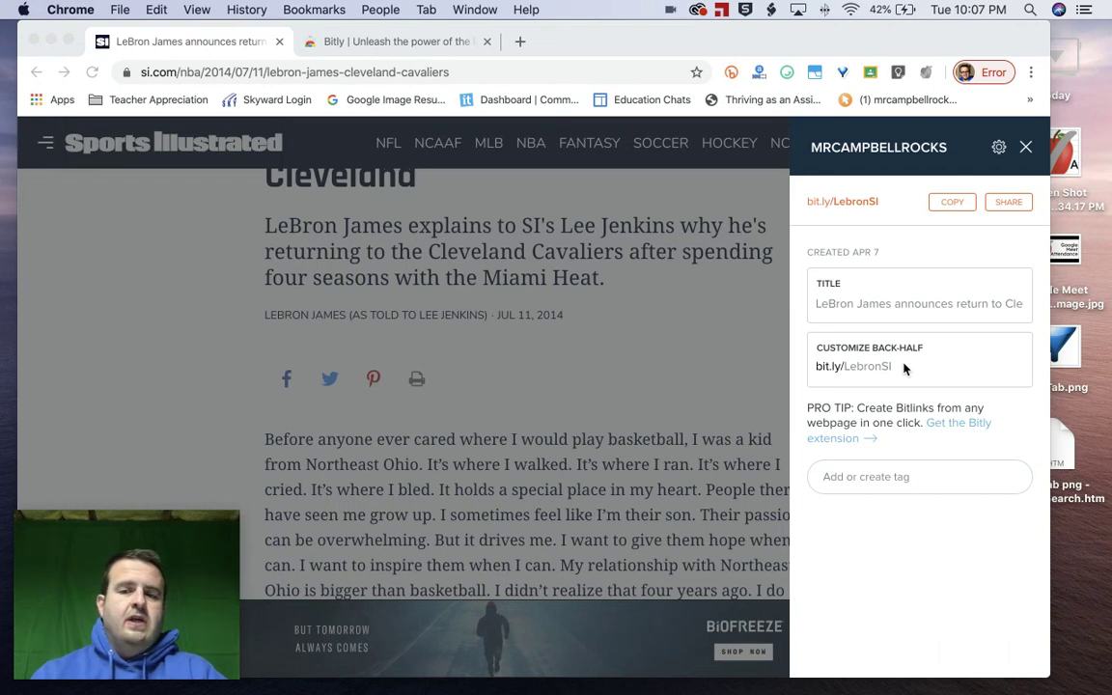
click(874, 368)
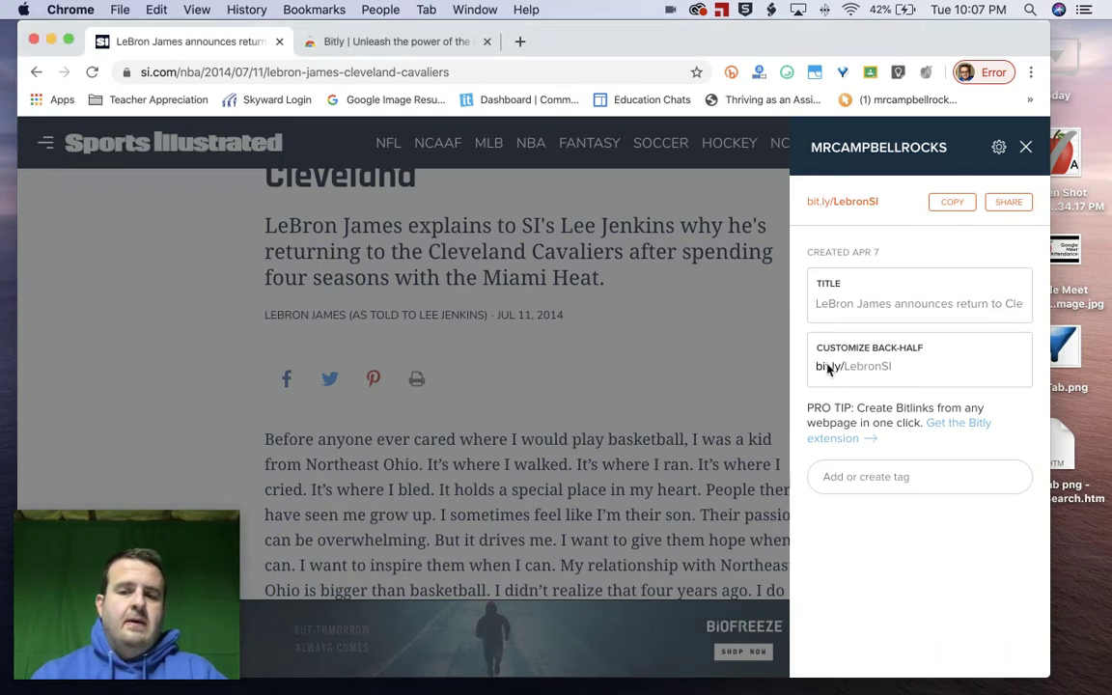
click(918, 363)
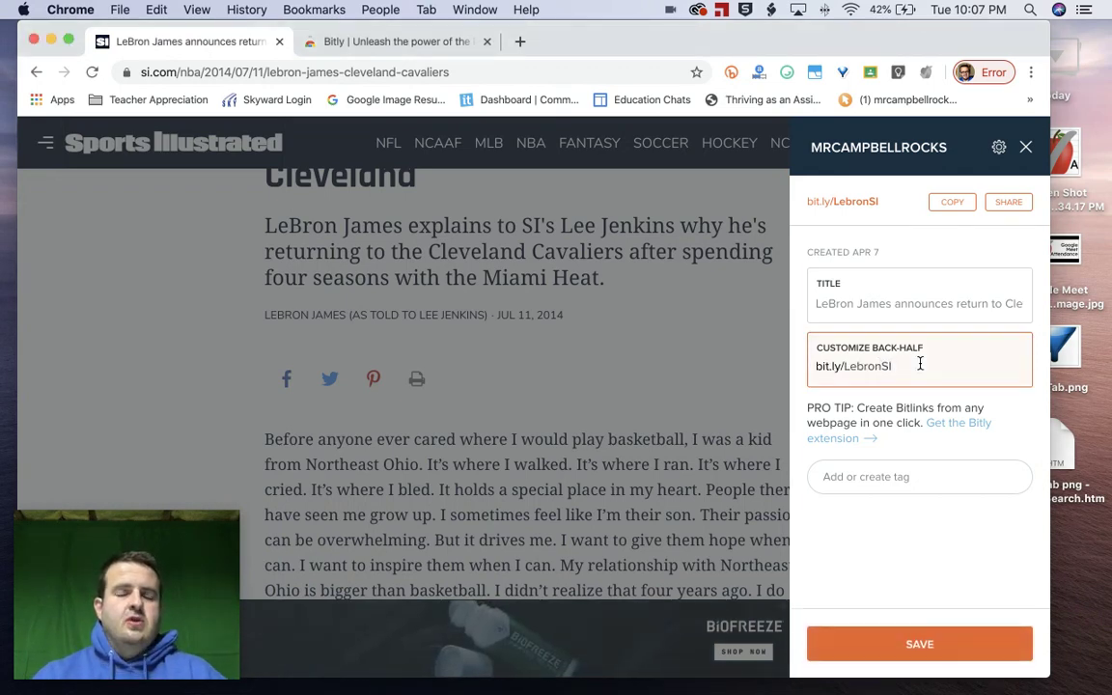
drag(892, 366, 733, 338)
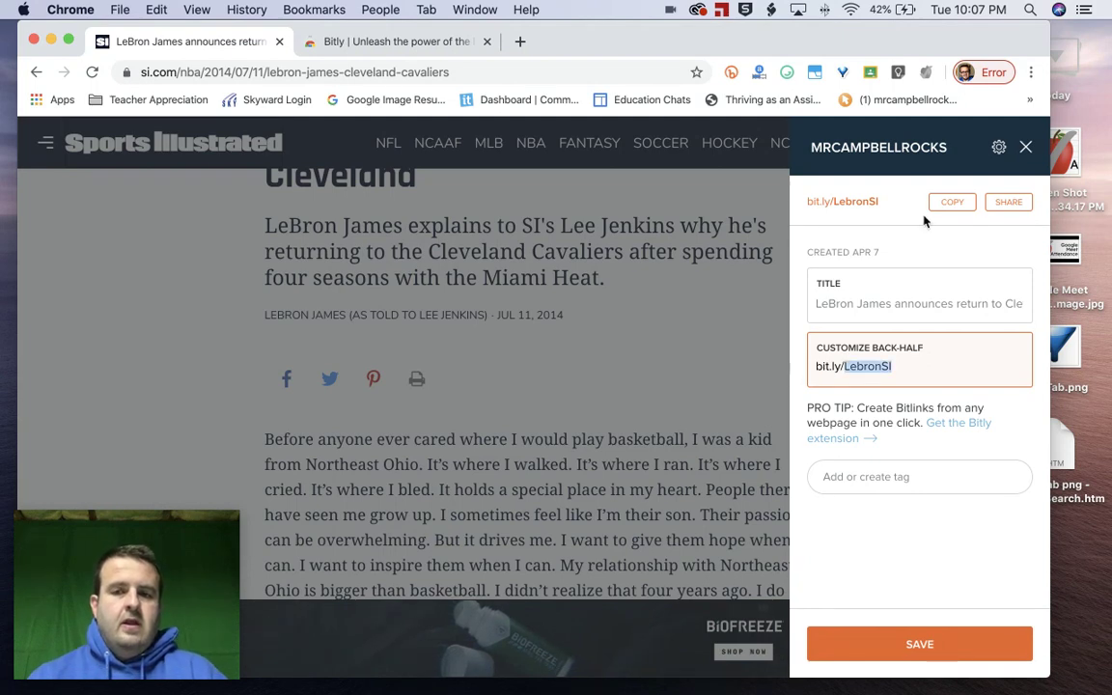
click(950, 203)
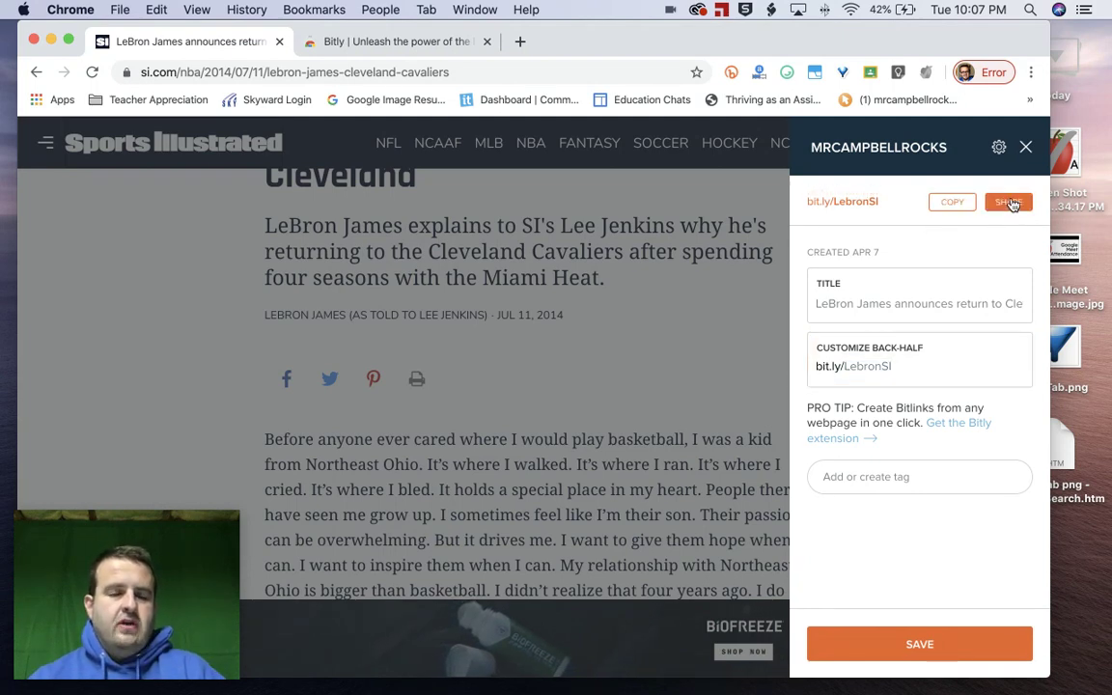
click(521, 41)
- Paste bit.ly/LebronSI into the new tab's address bar and load it
text(https://bit.ly/LebronSI)
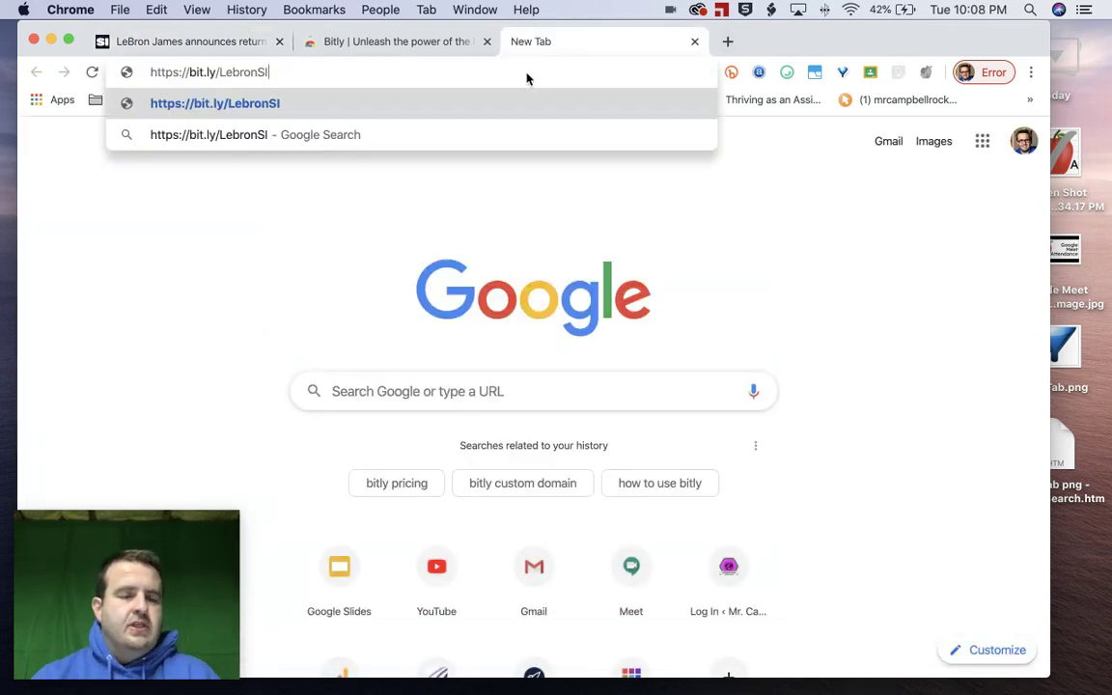
key(Return)
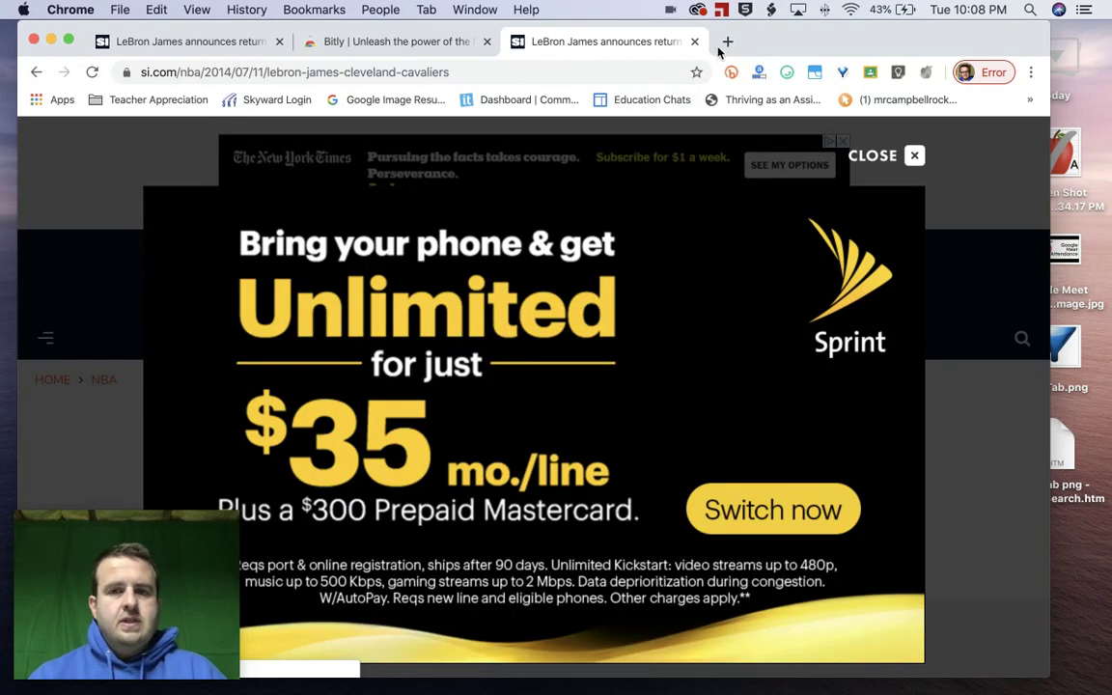
- Open another tab and try loading the mistyped address bilty.com
click(726, 42)
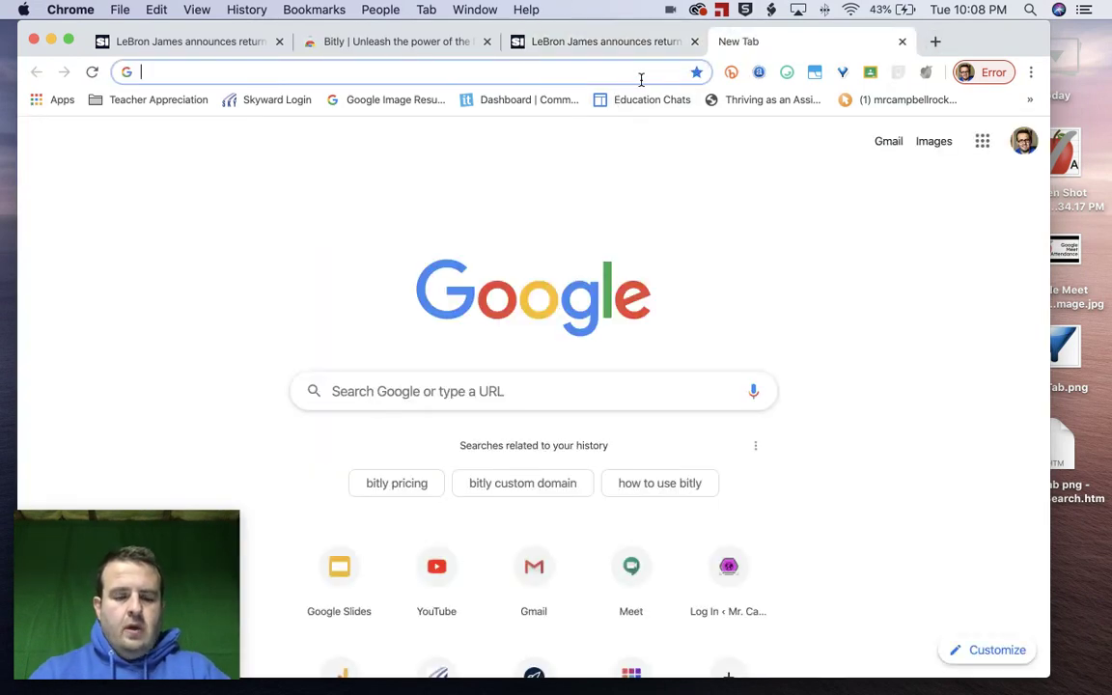
text(bilty.com)
key(Return)
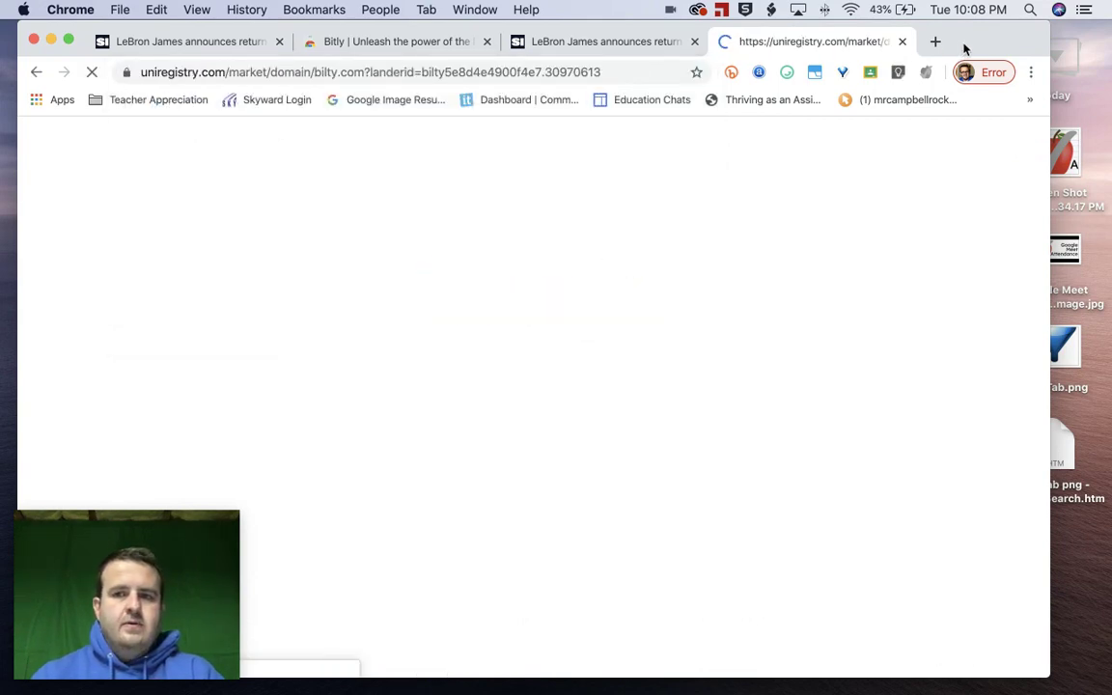
drag(963, 44, 1001, 35)
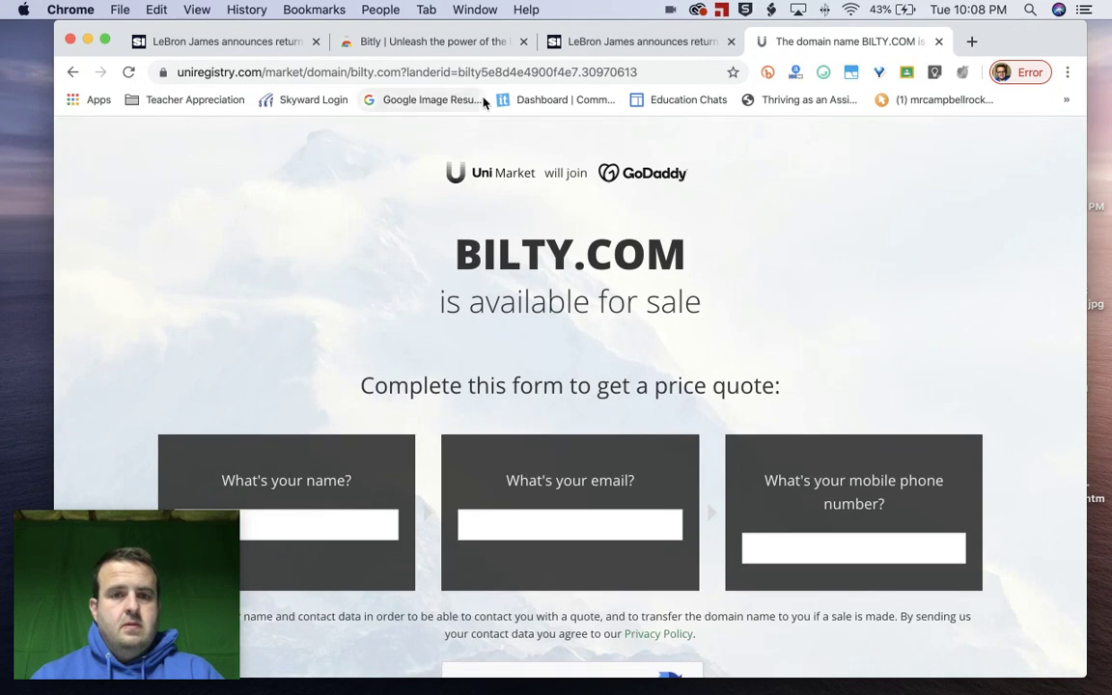
- Reach the app.bitly.com dashboard by picking it from the address-bar suggestions for 'bit'
click(480, 71)
text(bit)
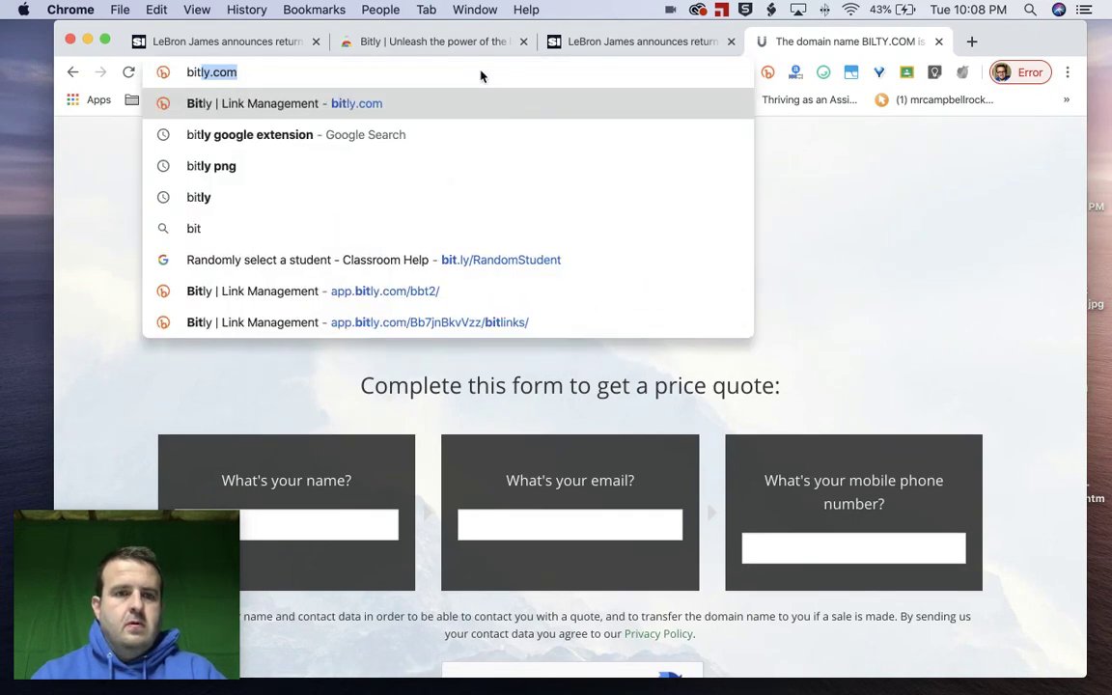
key(Down)
key(Down)
key(Down)
key(Down)
key(Down)
key(Down)
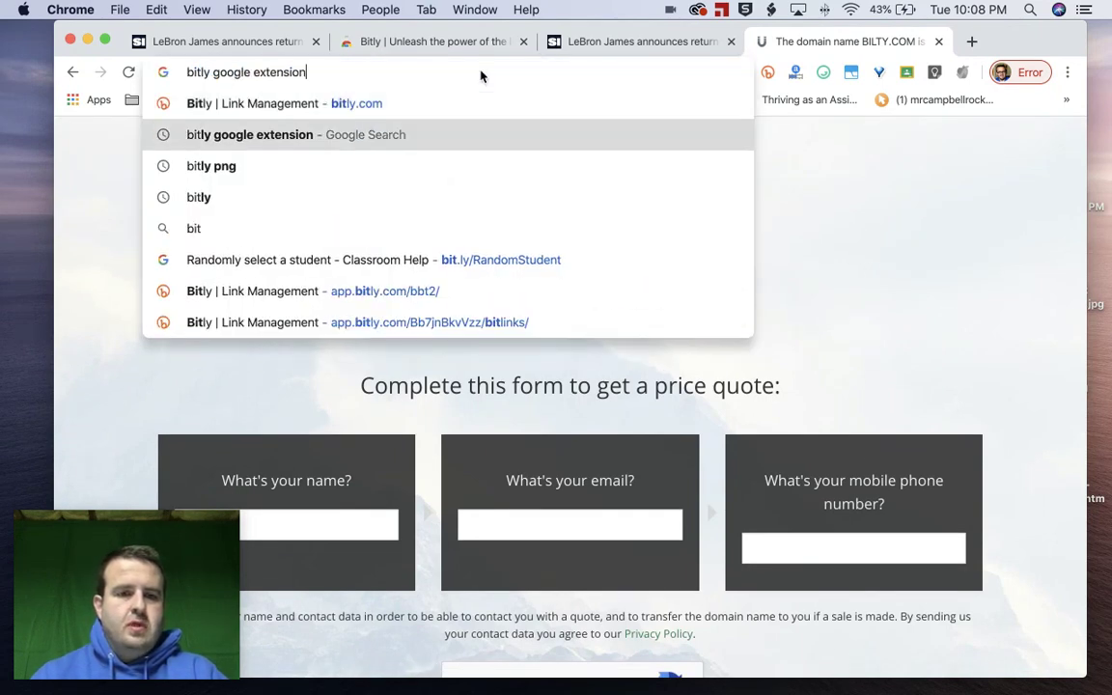
key(Return)
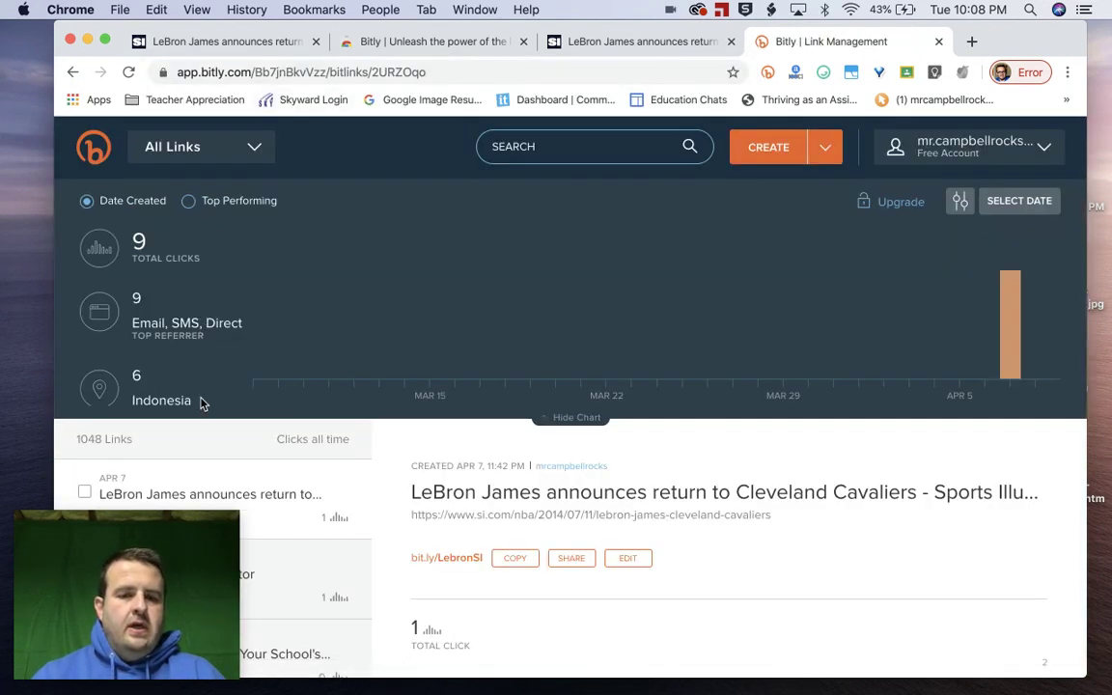
drag(173, 529, 1027, 178)
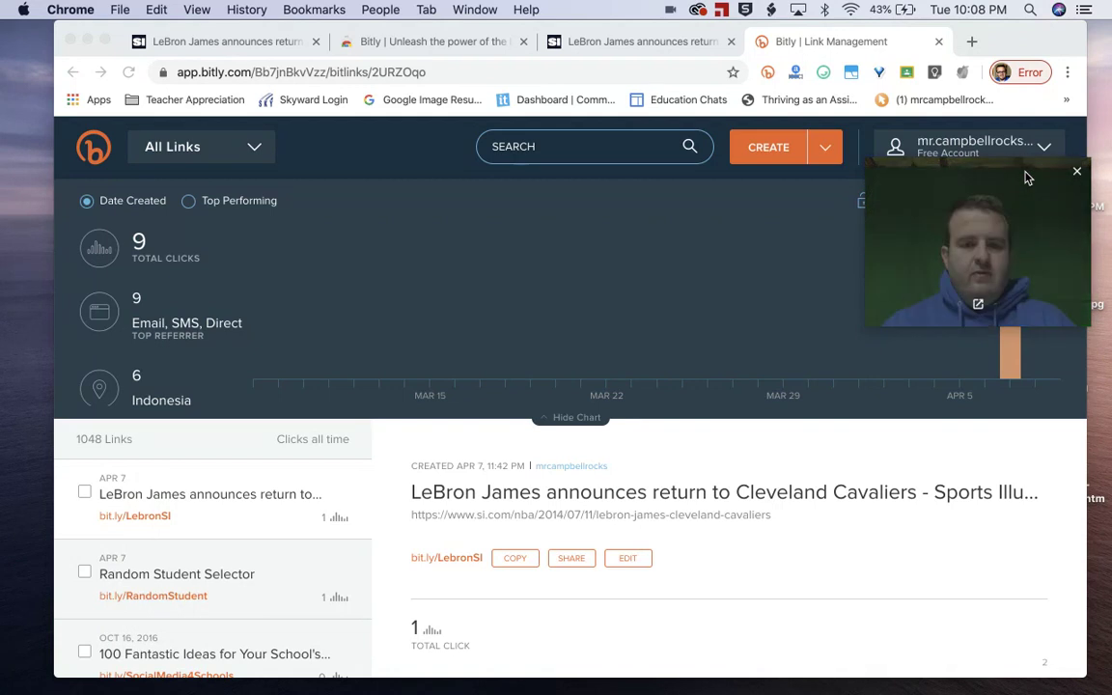